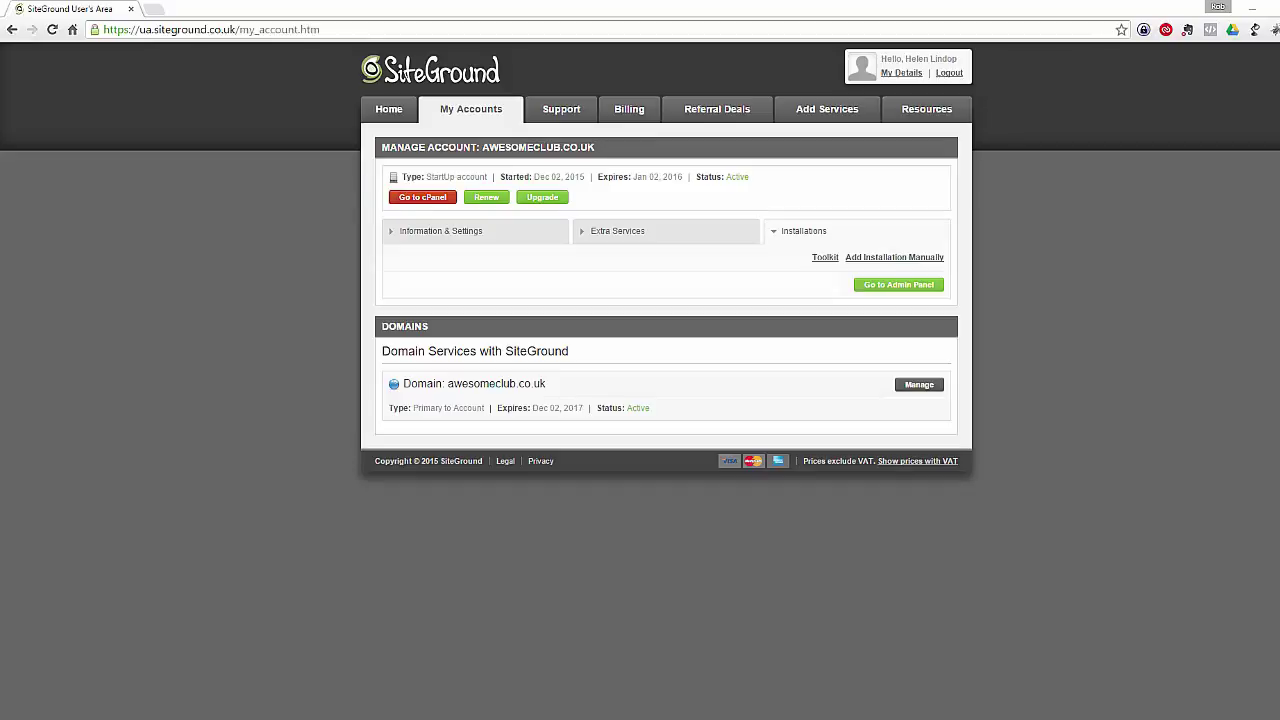
# Step: Open the WordPress installation form in Softaculous from the awesomeclub.co.uk account's cPanel
pyautogui.click(420, 198)
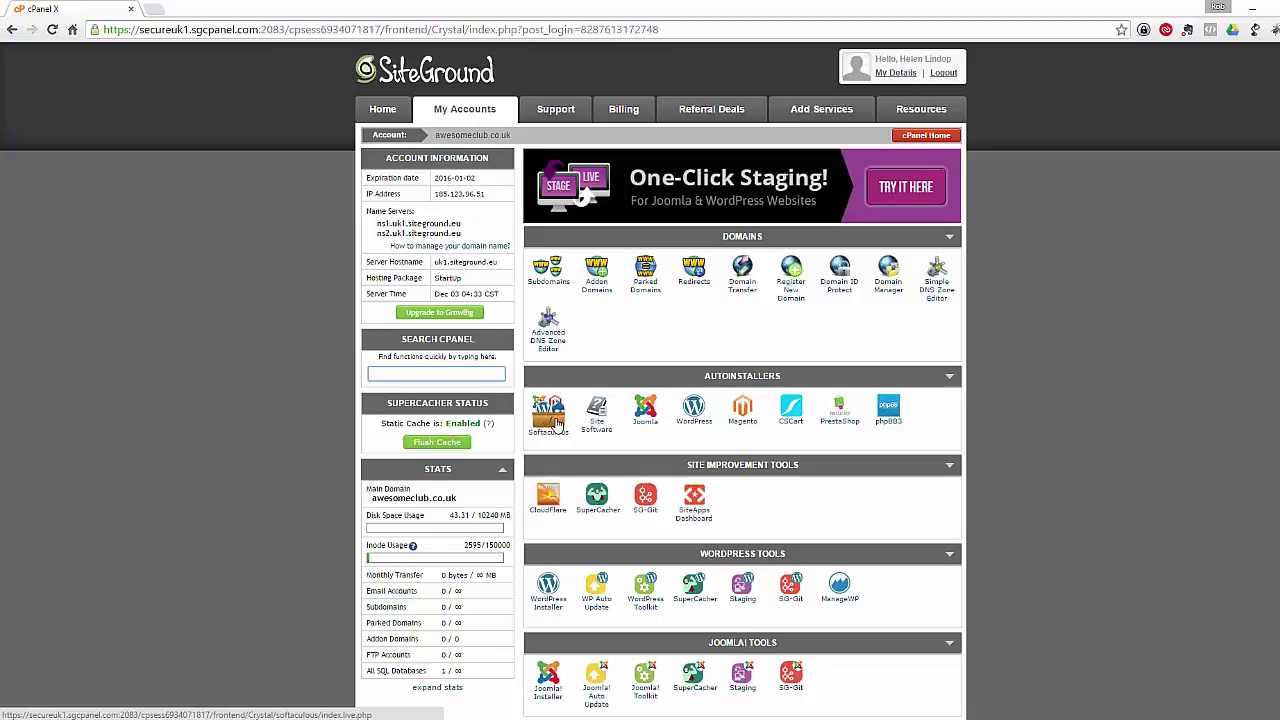
pyautogui.click(557, 424)
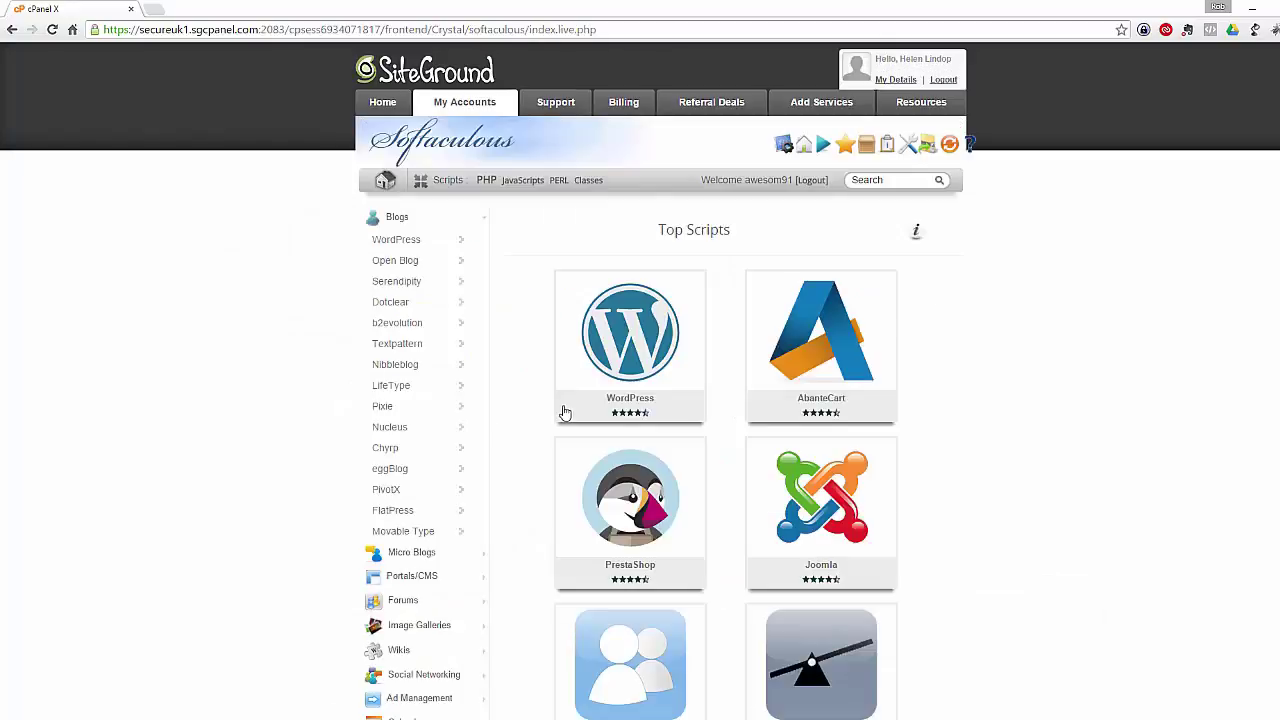
pyautogui.moveTo(604, 386)
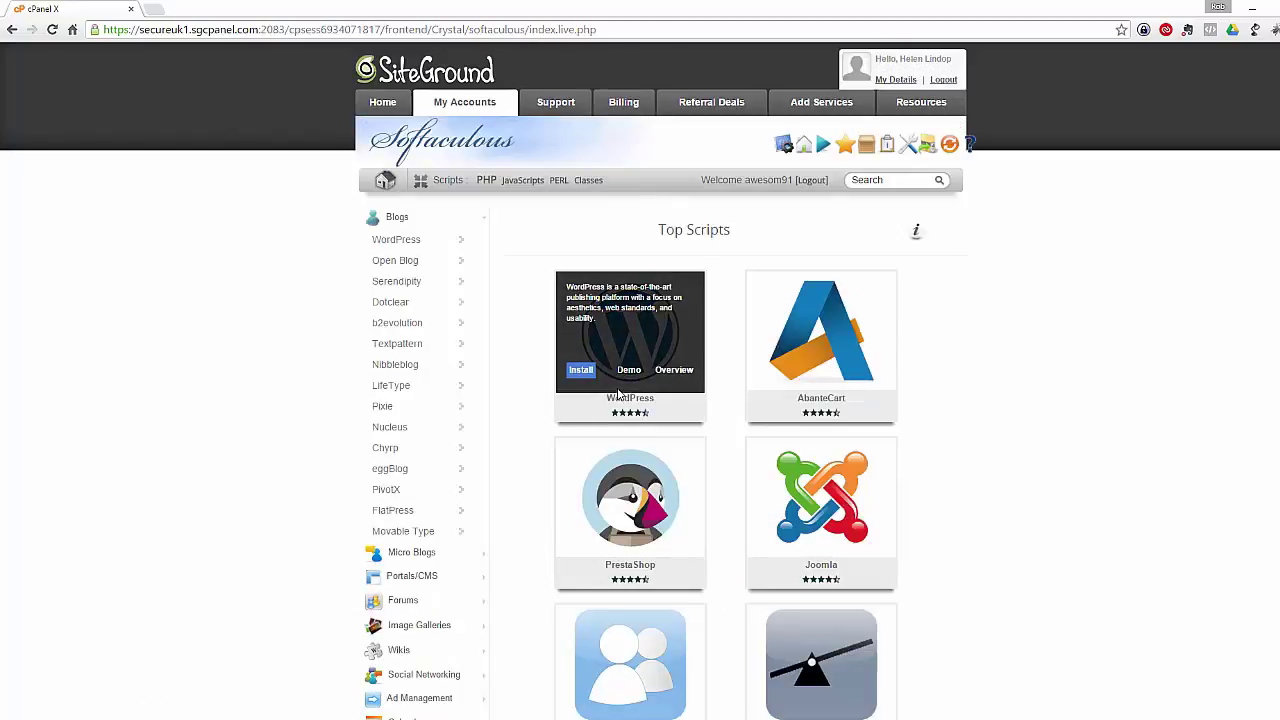
pyautogui.click(580, 370)
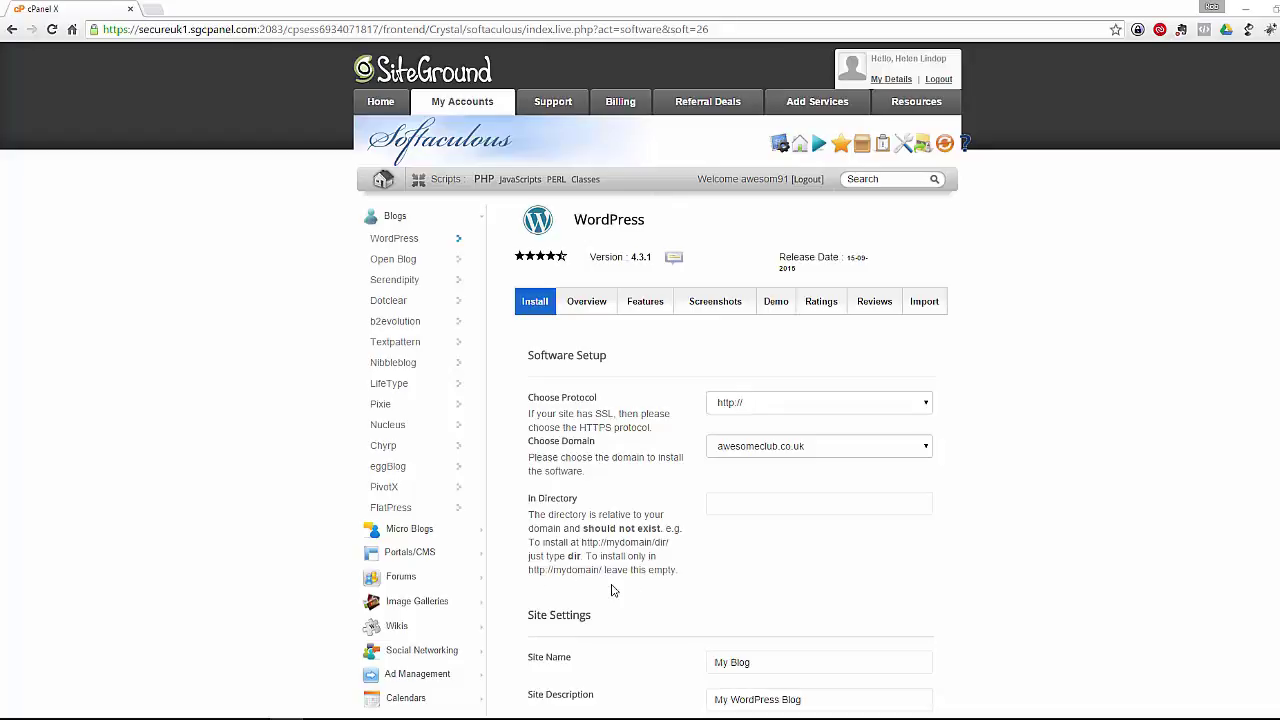
# Step: Set the site name to "Awesome Club" and the site description to "A club for awesome people!"
pyautogui.scroll(-1, 668, 598)
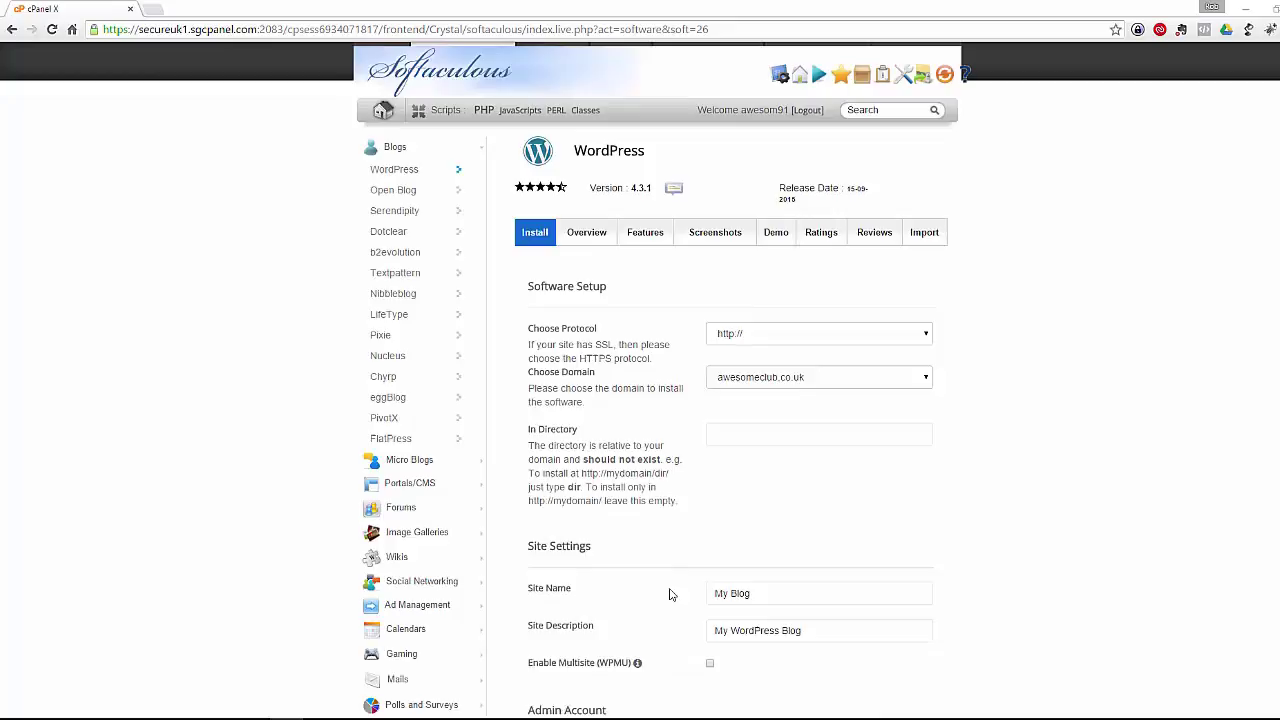
pyautogui.scroll(-3, 670, 595)
pyautogui.click(784, 423)
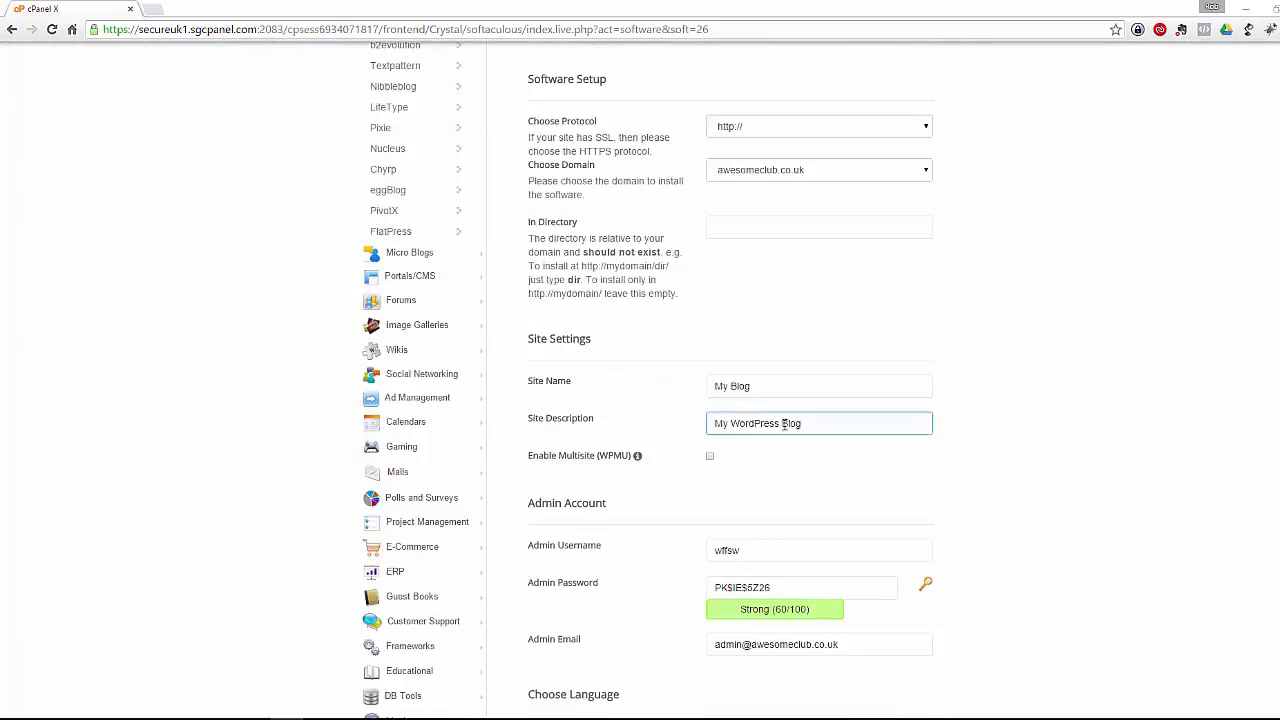
pyautogui.click(763, 385)
pyautogui.moveTo(763, 385); pyautogui.dragTo(648, 390)
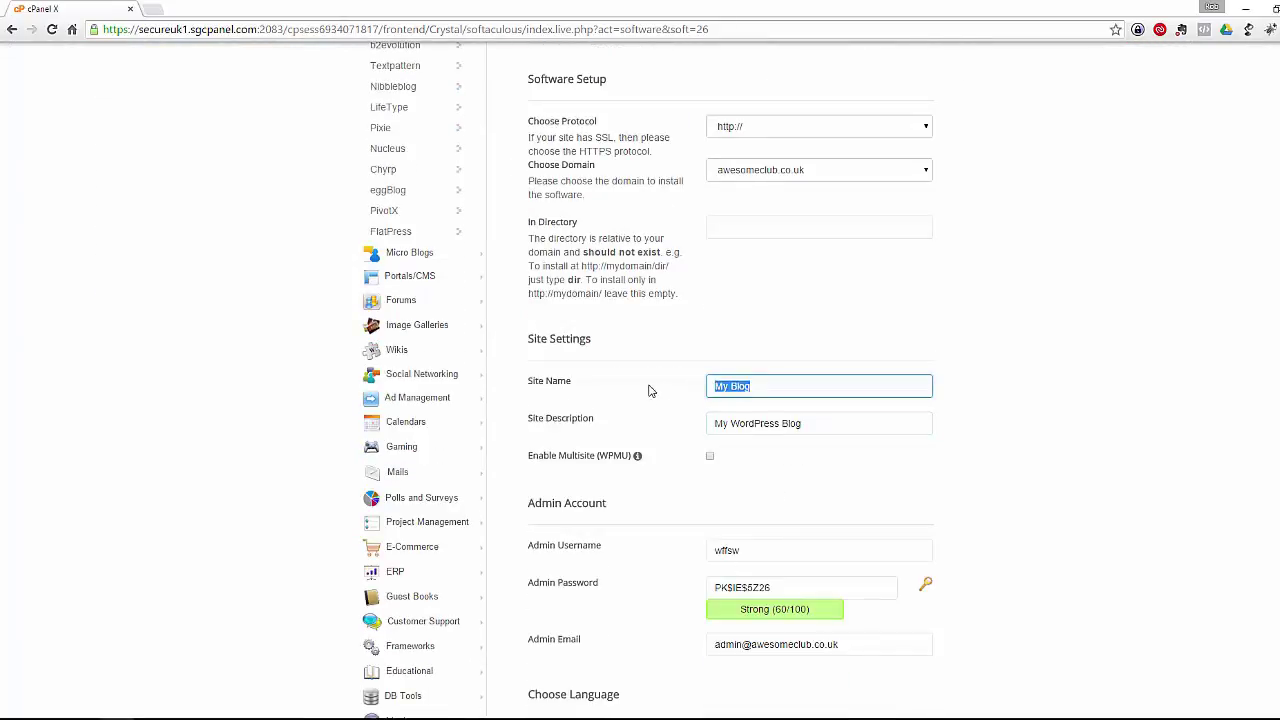
pyautogui.write('Awesome Club')
pyautogui.moveTo(803, 423); pyautogui.dragTo(674, 421)
pyautogui.write('A club for awesome people!')
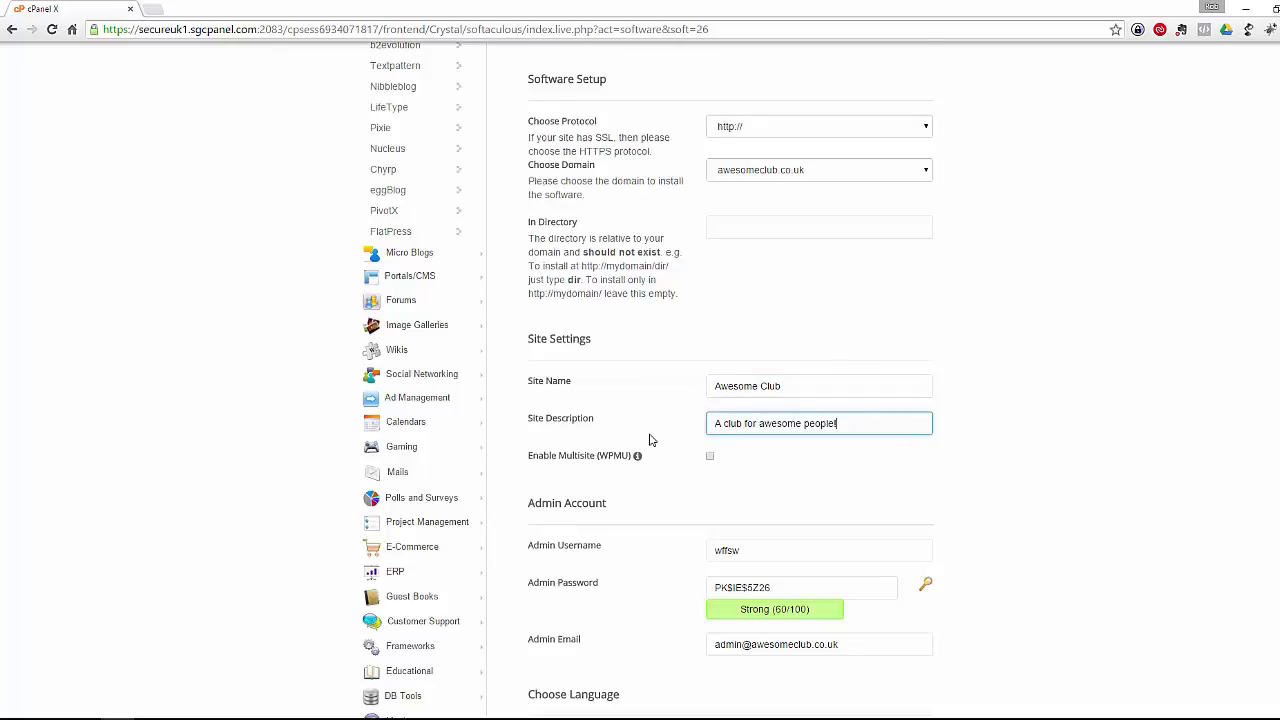
# Step: Replace the suggested admin username with awesome000003
pyautogui.scroll(-2, 640, 450)
pyautogui.scroll(-1, 640, 450)
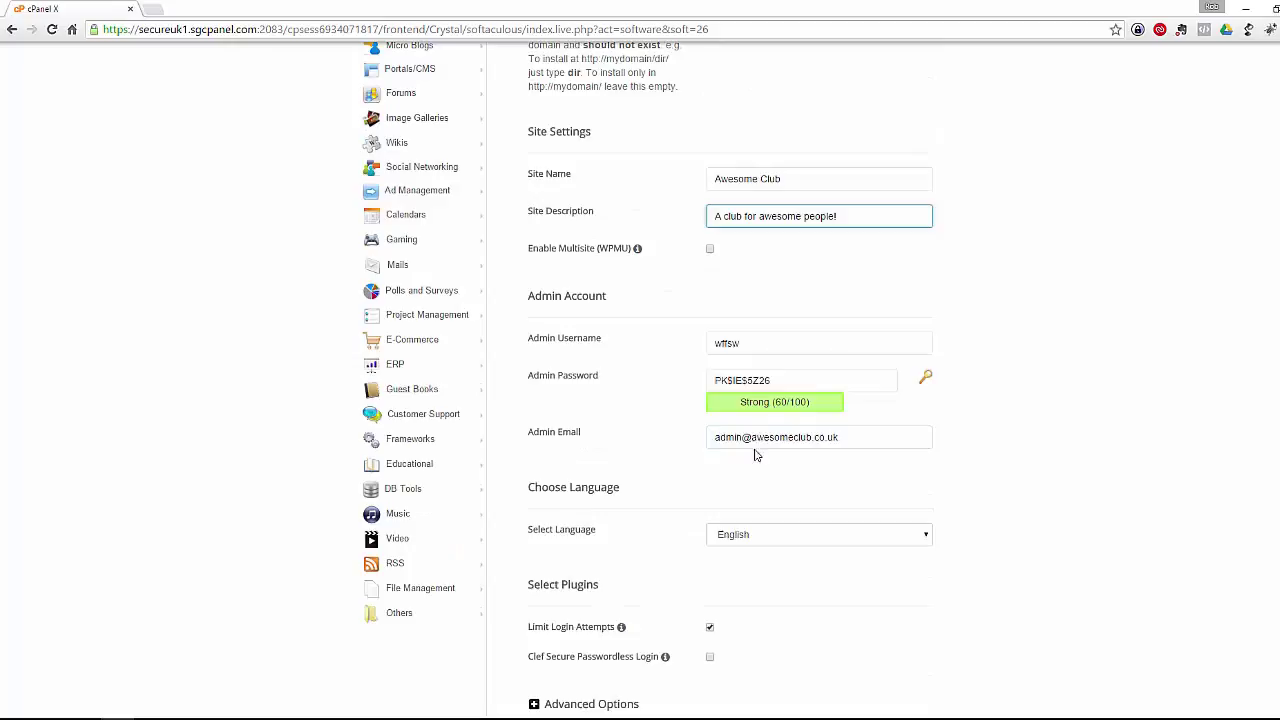
pyautogui.click(764, 345)
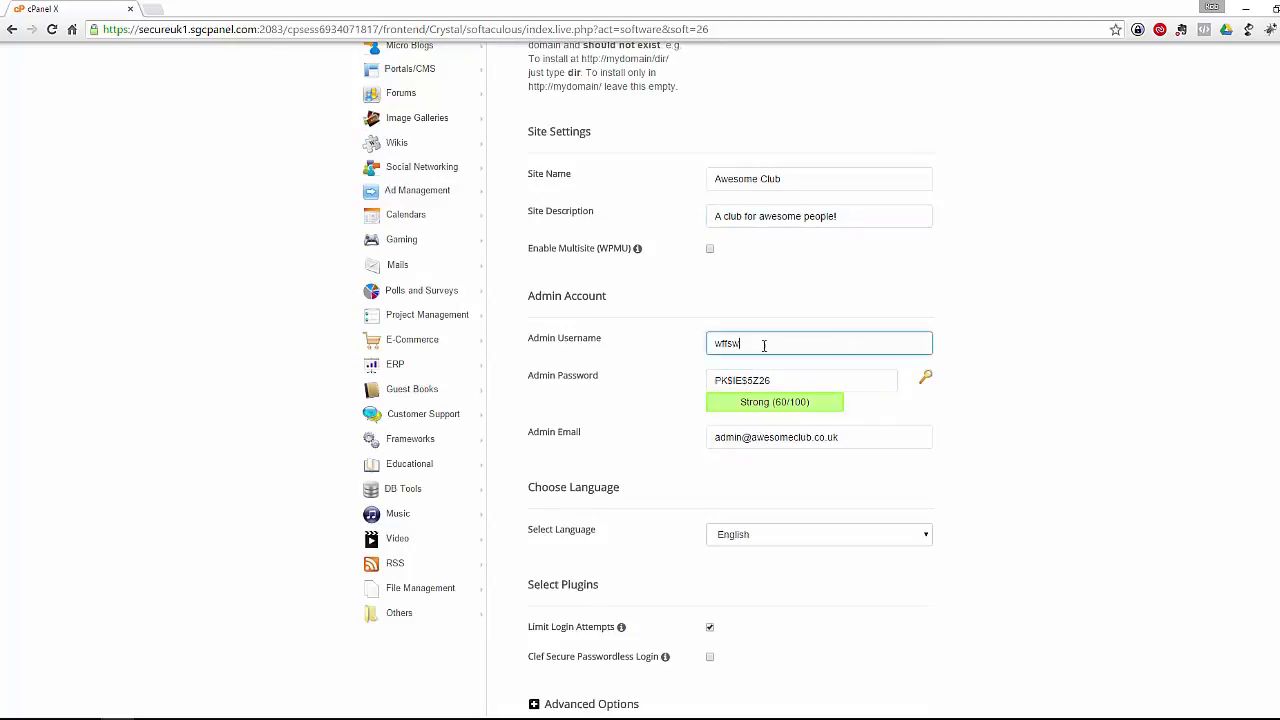
pyautogui.moveTo(742, 344); pyautogui.dragTo(712, 344)
pyautogui.write('aesome000003')
pyautogui.moveTo(821, 345); pyautogui.dragTo(703, 340)
pyautogui.click(720, 343)
pyautogui.write('w')
# Step: Copy the admin username into a blank Notepad document and return to the installation form
pyautogui.doubleClick(726, 345)
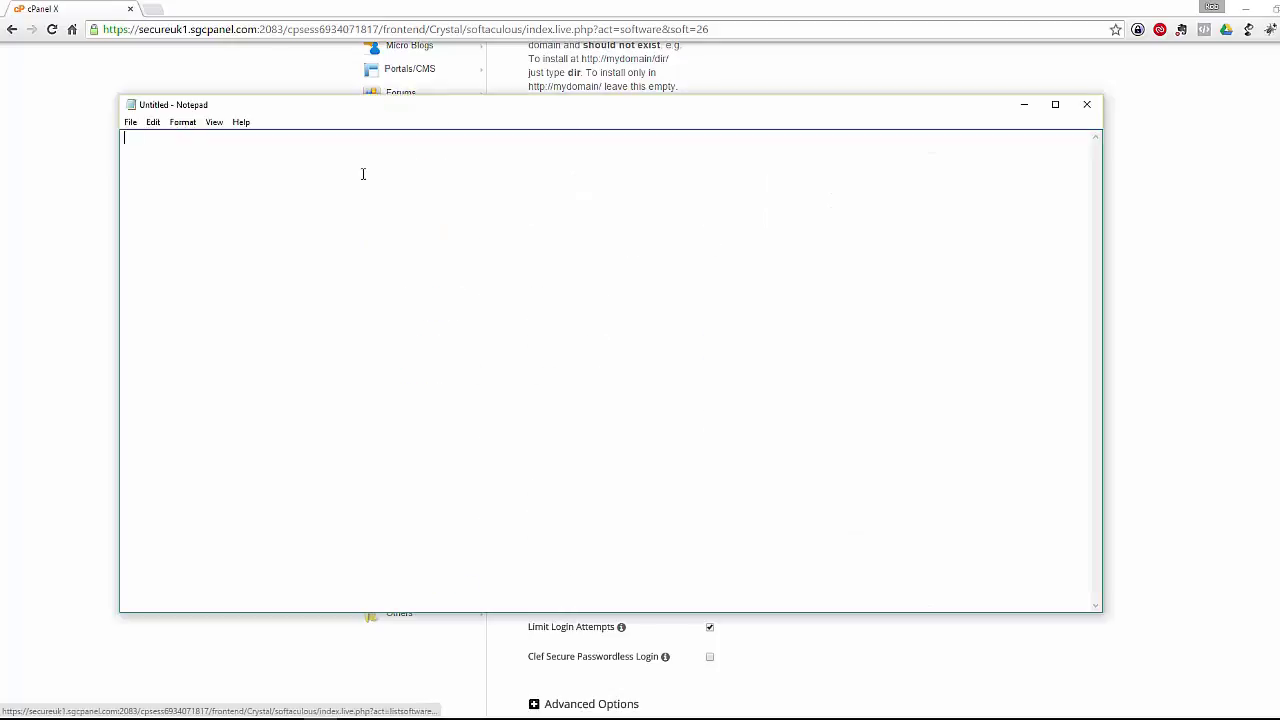
pyautogui.hotkey('ctrl', 'v')
pyautogui.click(5, 420)
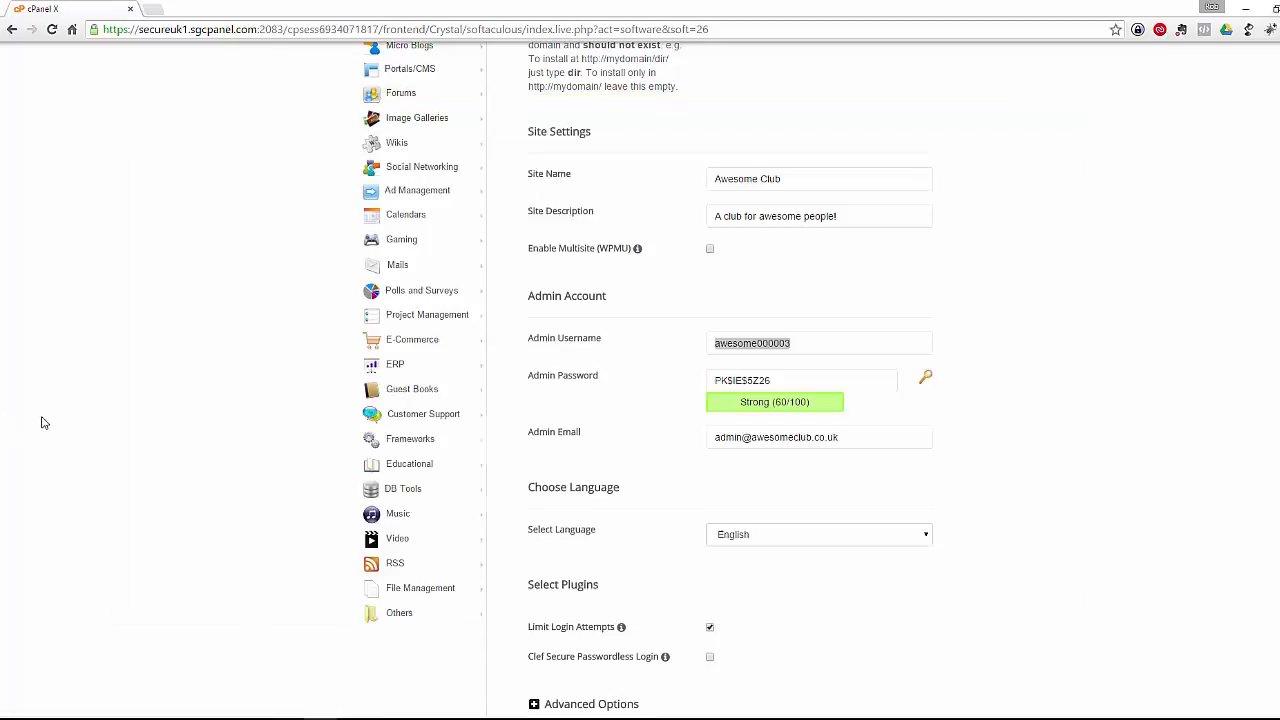
# Step: Copy the generated admin password onto the line below the username in Notepad and return to the form
pyautogui.click(787, 380)
pyautogui.moveTo(787, 380); pyautogui.dragTo(701, 385)
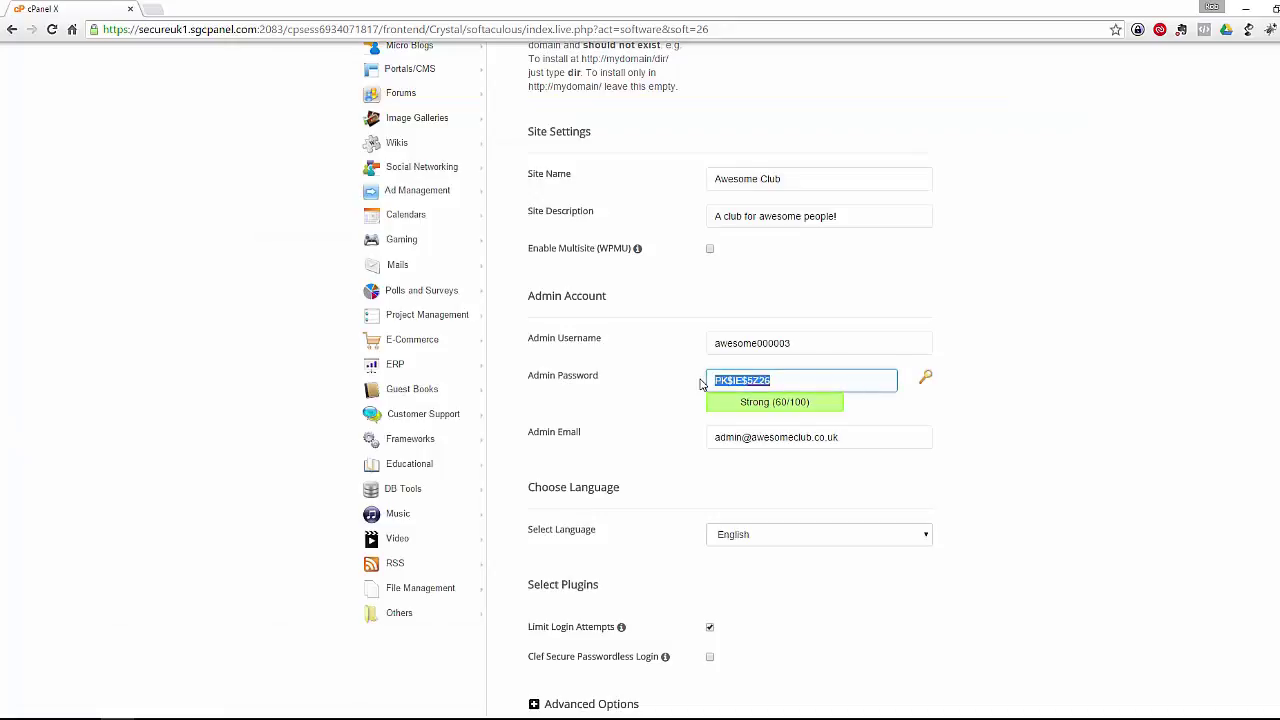
pyautogui.hotkey('ctrl', 'c')
pyautogui.click(5, 420)
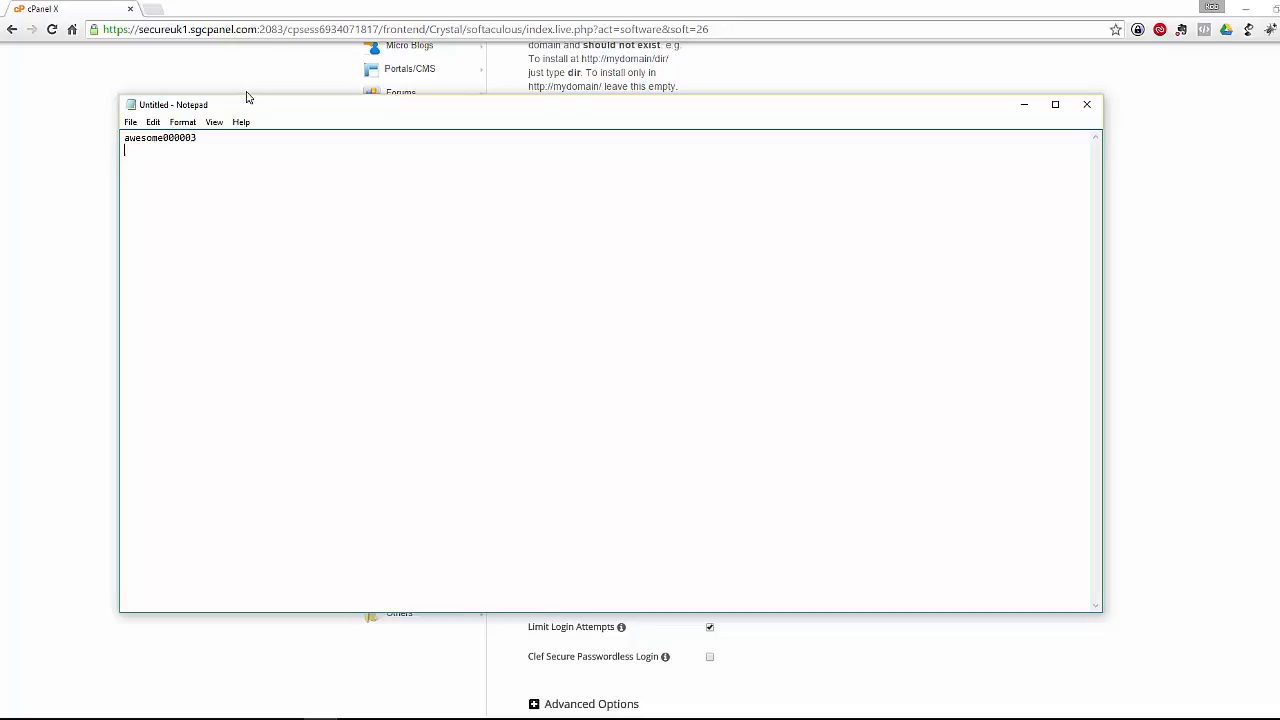
pyautogui.hotkey('ctrl', 'v')
pyautogui.click(90, 253)
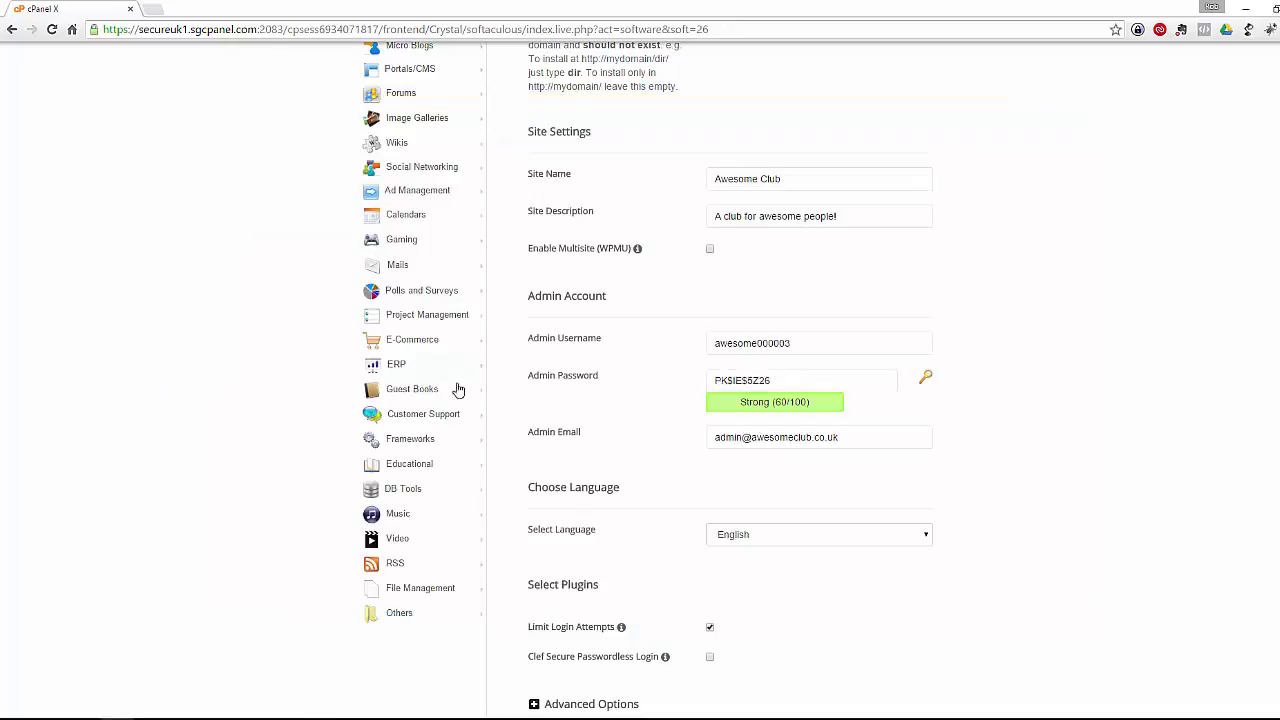
# Step: Install WordPress with the entered settings and open the awesomeclub.co.uk site from the list of current installations
pyautogui.scroll(-2, 743, 321)
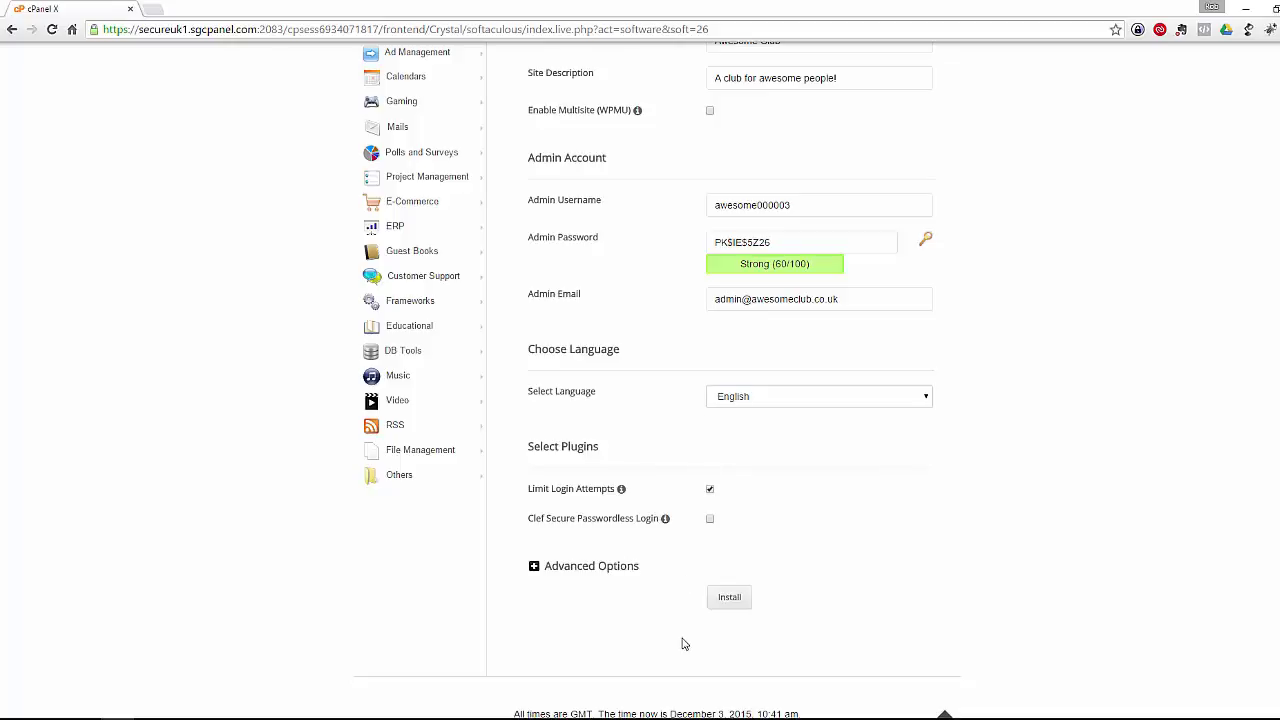
pyautogui.click(728, 602)
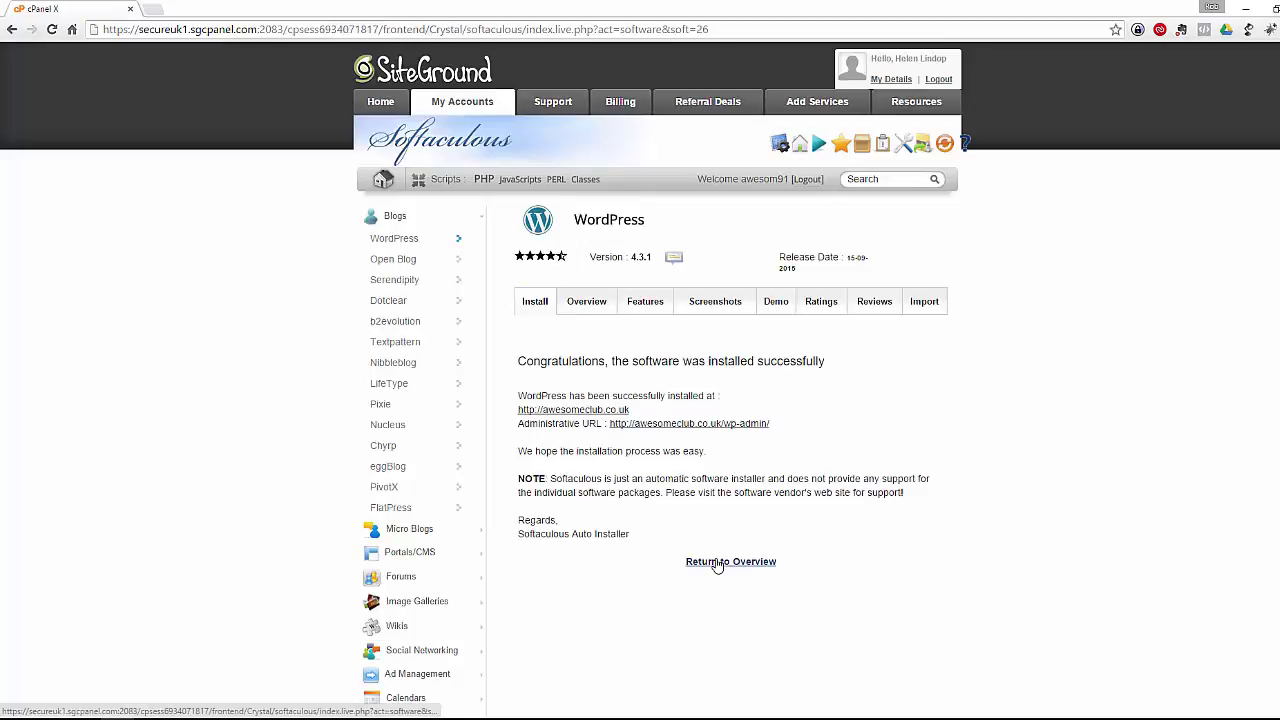
pyautogui.click(718, 563)
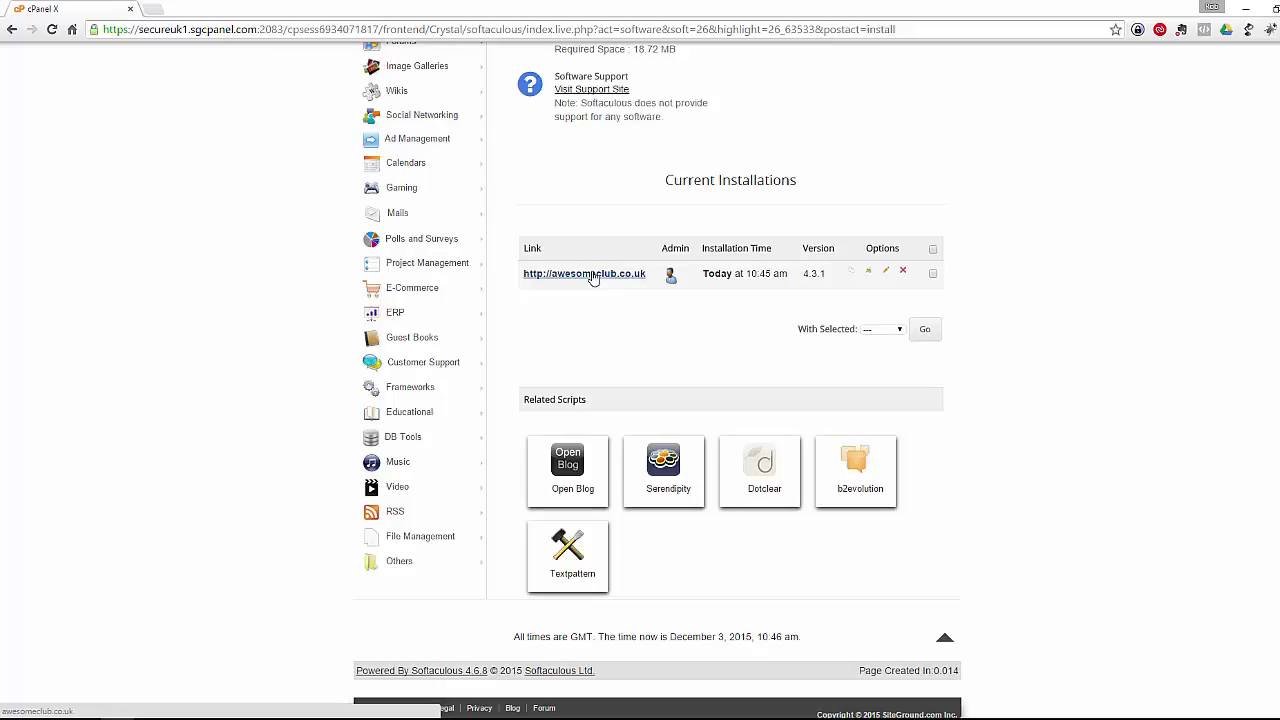
pyautogui.click(590, 274)
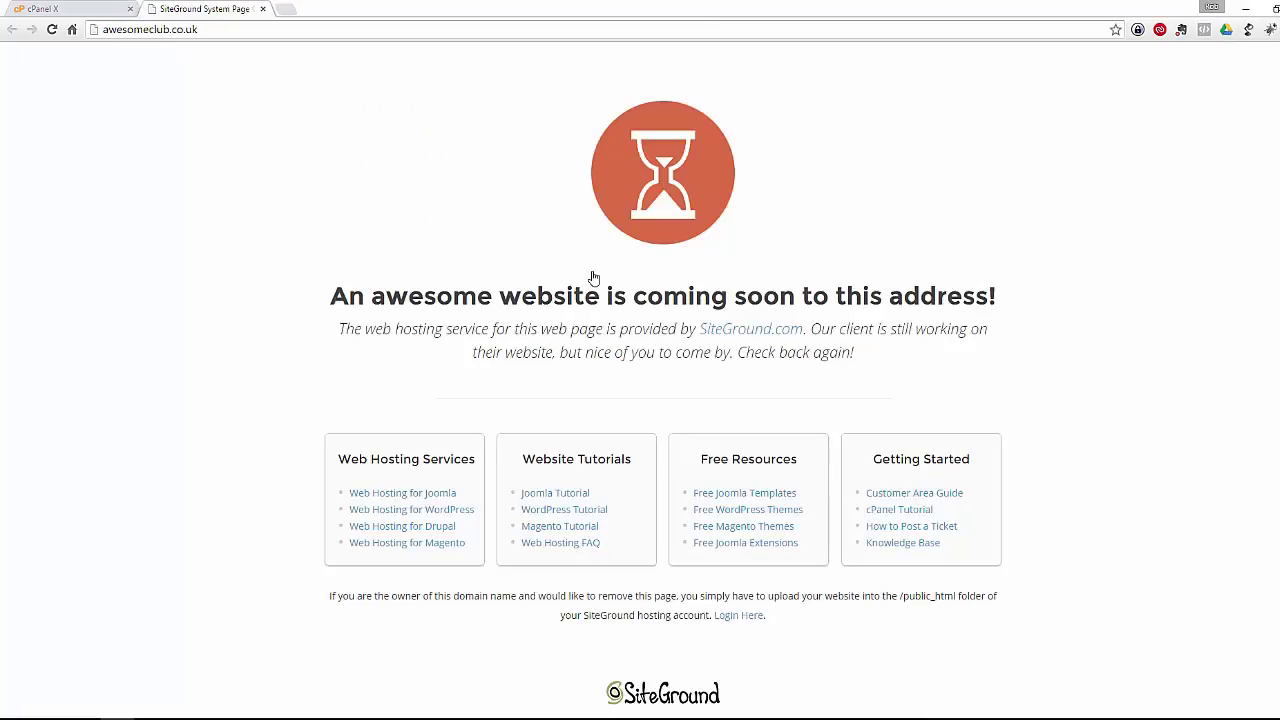